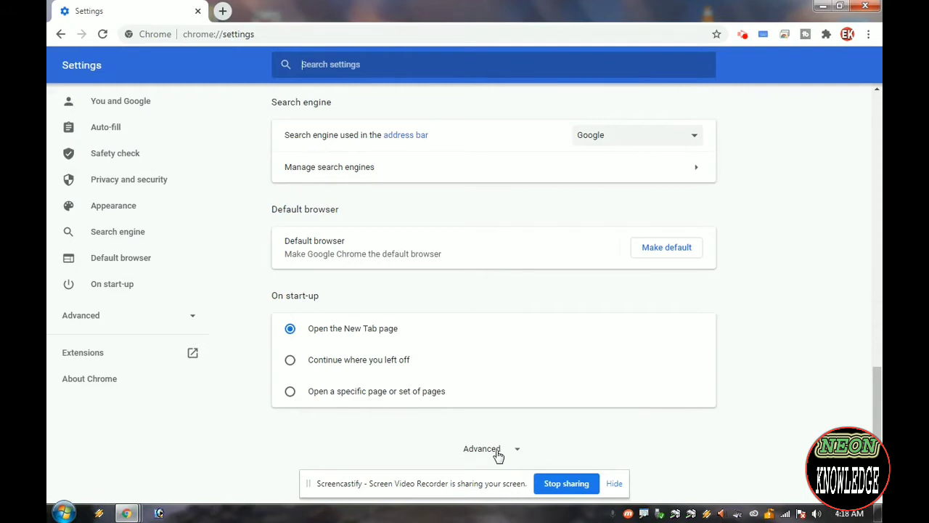
Step: Open the Cloud Print device management page from Chrome's advanced printing settings and start adding classic printers
left_click(485, 449)
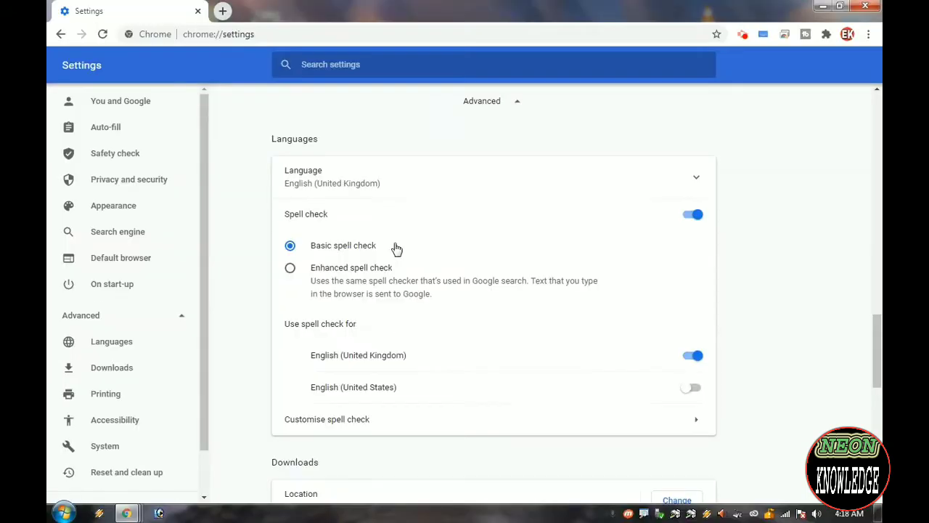
scroll(397, 248, "down", 5)
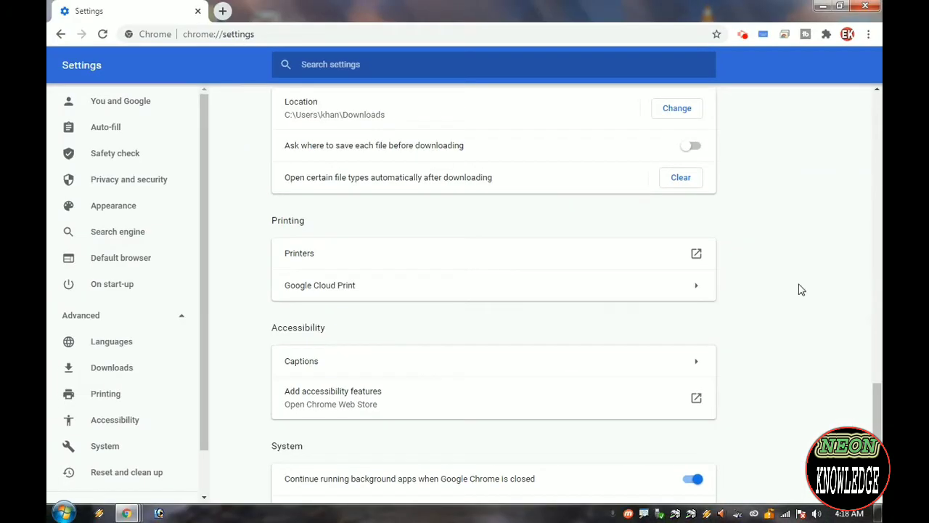
left_click(691, 288)
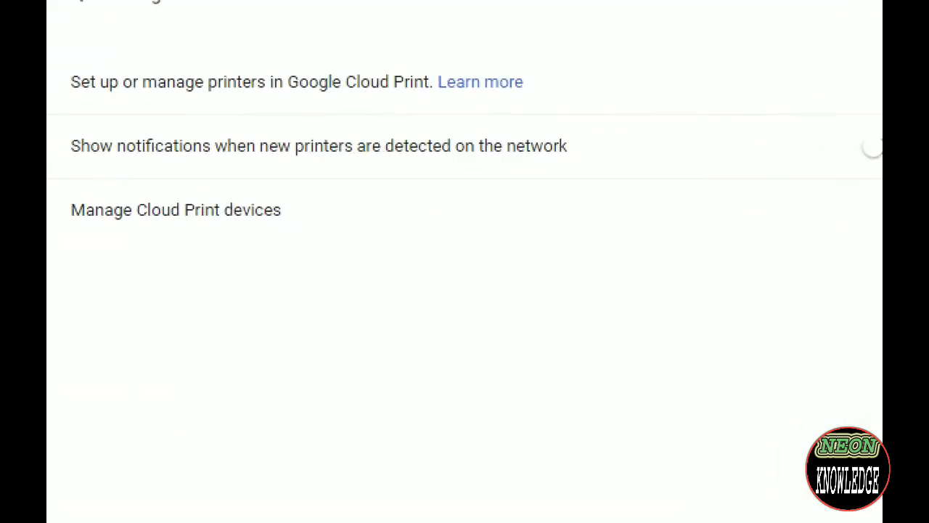
left_click(695, 213)
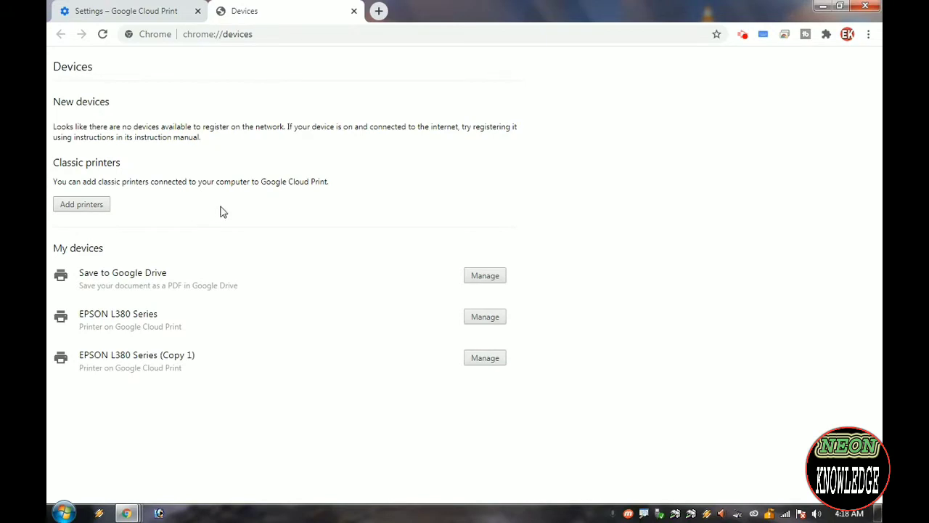
left_click(82, 206)
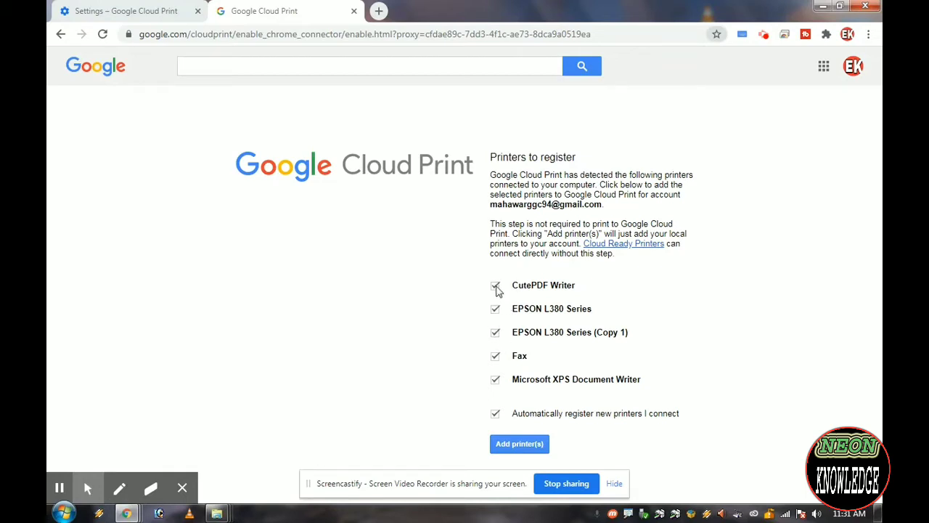
Step: Exclude CutePDF Writer, Fax and Microsoft XPS Document Writer, and register the two EPSON L380 Series printers with Google Cloud Print
left_click(496, 288)
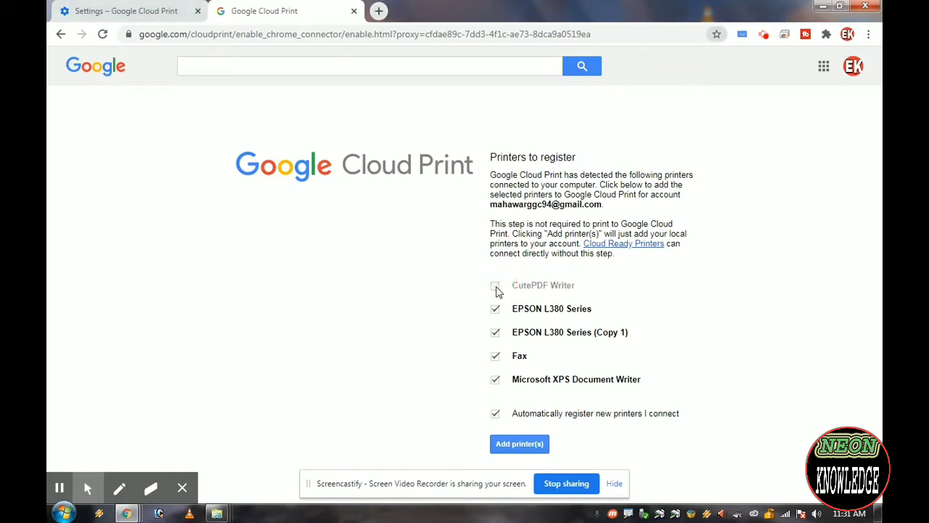
left_click(496, 357)
left_click(496, 380)
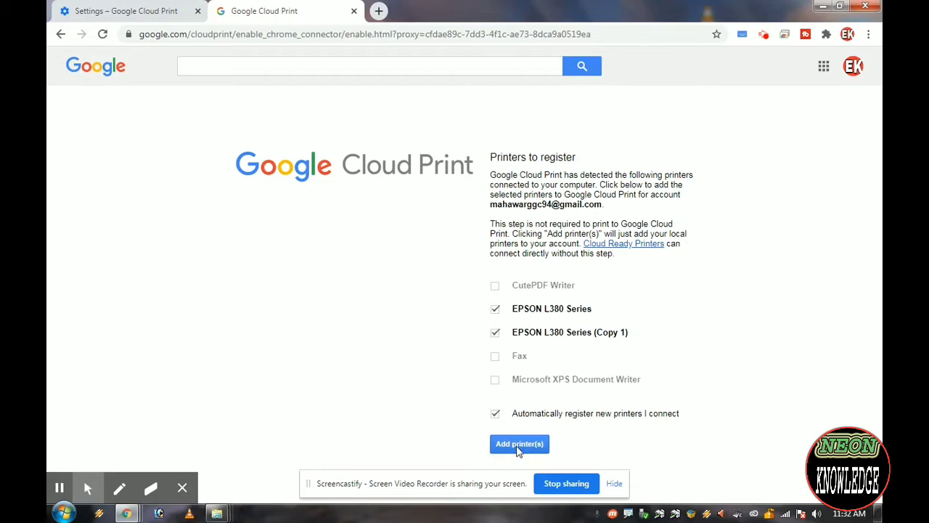
left_click(524, 446)
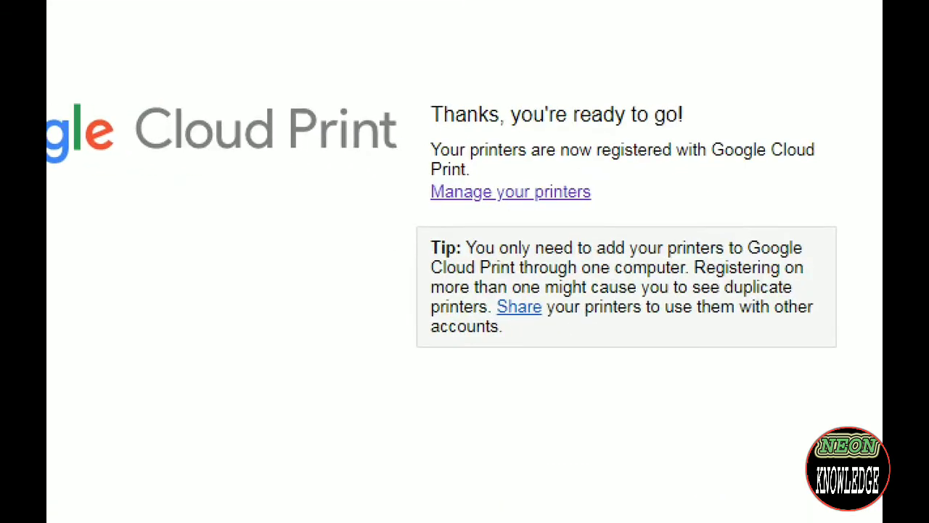
Step: Open the refreshed list of registered printers and share EPSON L380 Series (Copy 1) with the recipient's e-mail address
left_click(545, 201)
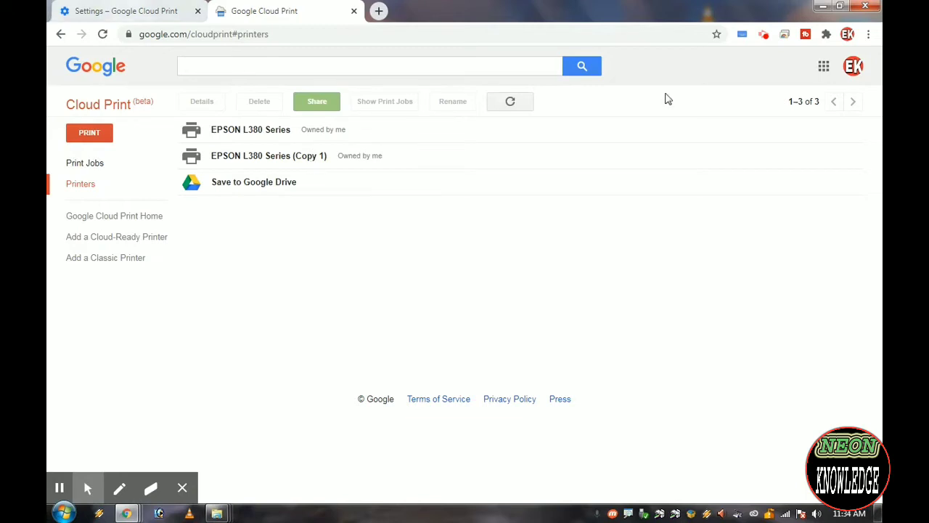
left_click(520, 107)
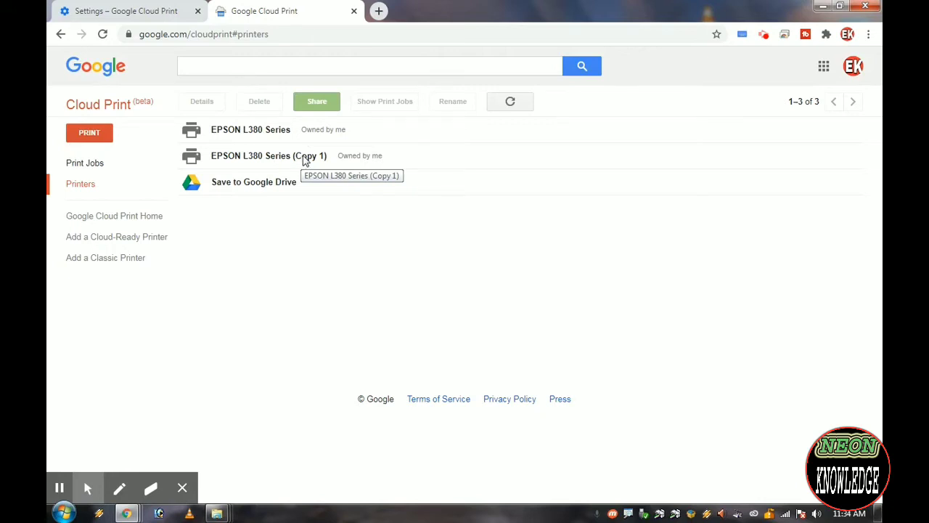
left_click(305, 161)
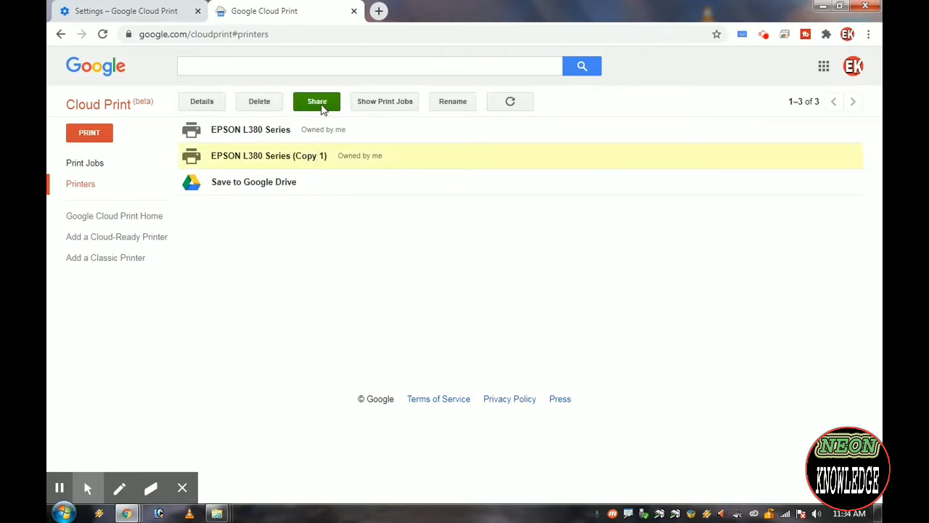
left_click(322, 107)
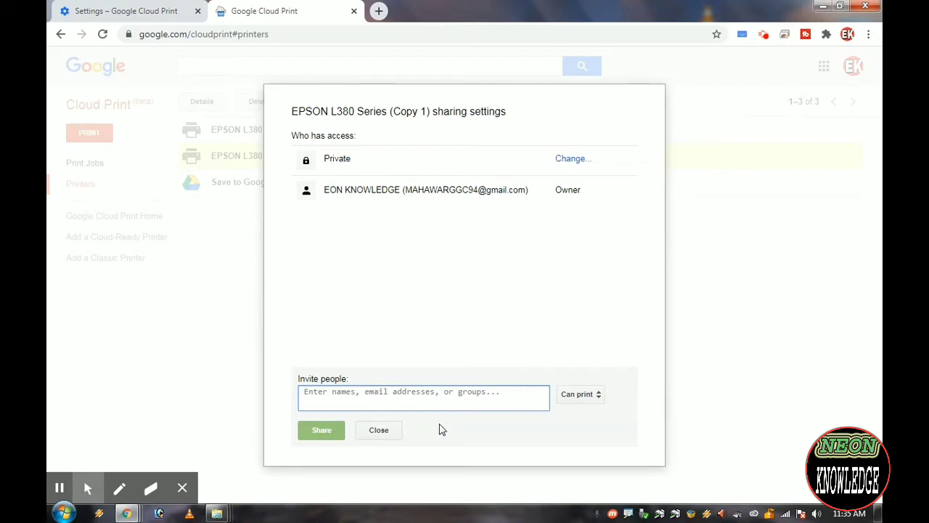
key("ctrl+v")
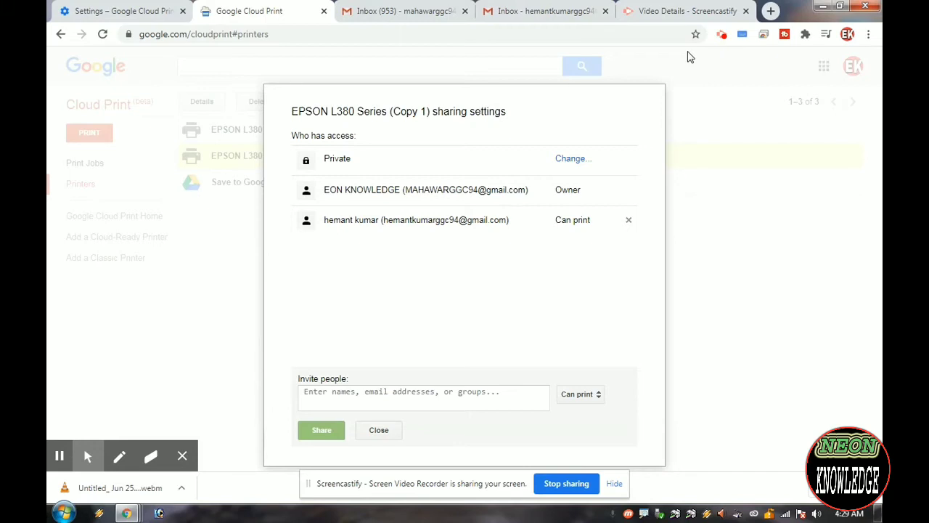
Step: Open the newest Google Cloud Print sharing message in the recipient's Gmail inbox
left_click(544, 11)
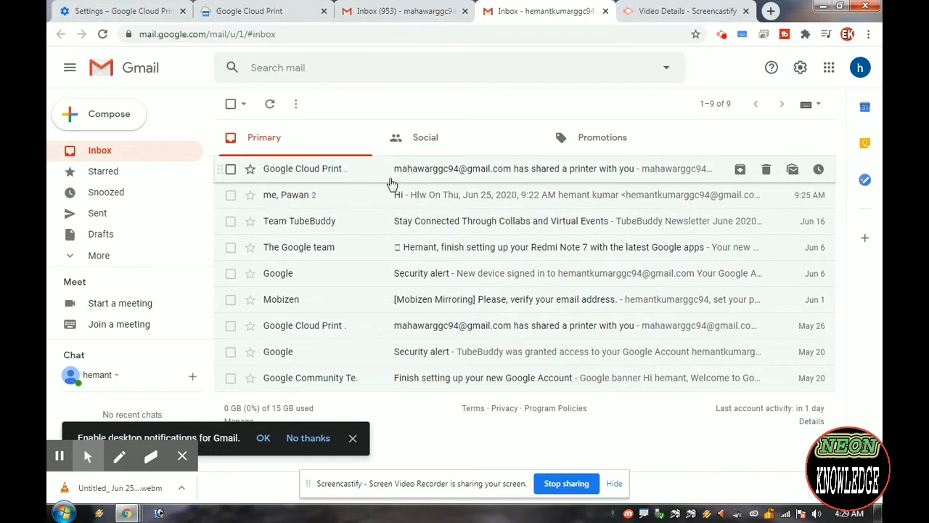
left_click(415, 173)
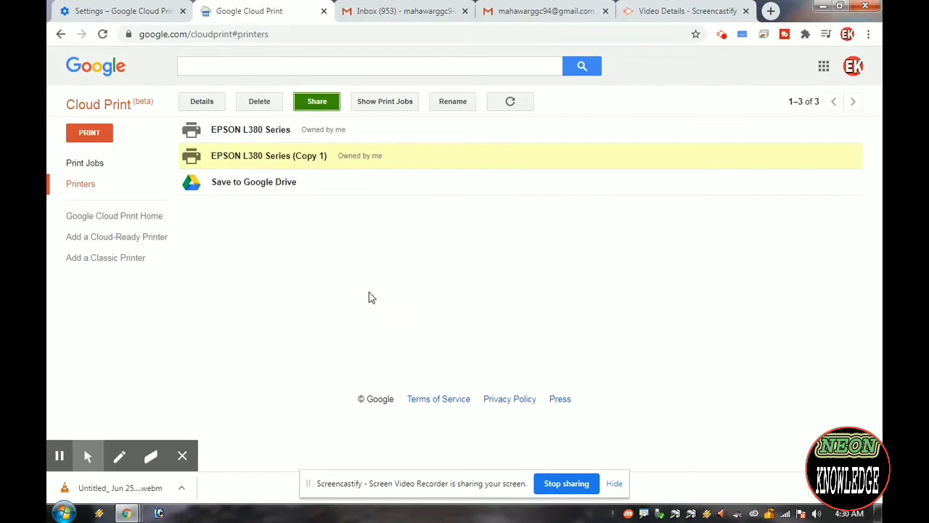
Step: Upload the JPG file "Document 2431 copy" from the Desktop as a file to print through Cloud Print
left_click(105, 137)
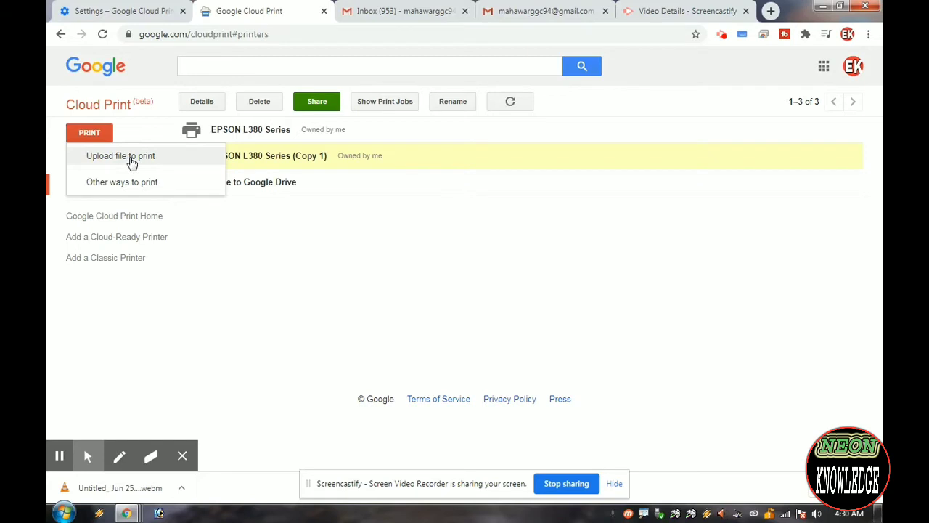
left_click(132, 159)
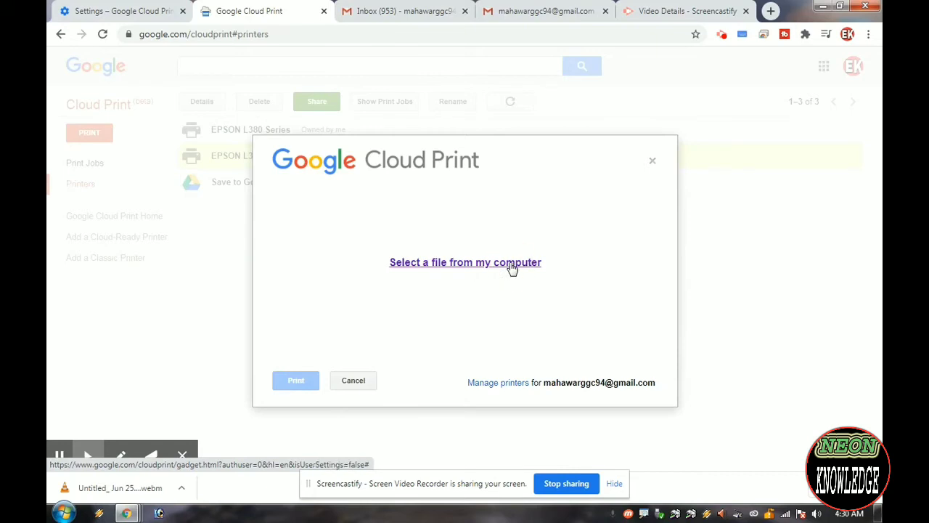
left_click(512, 265)
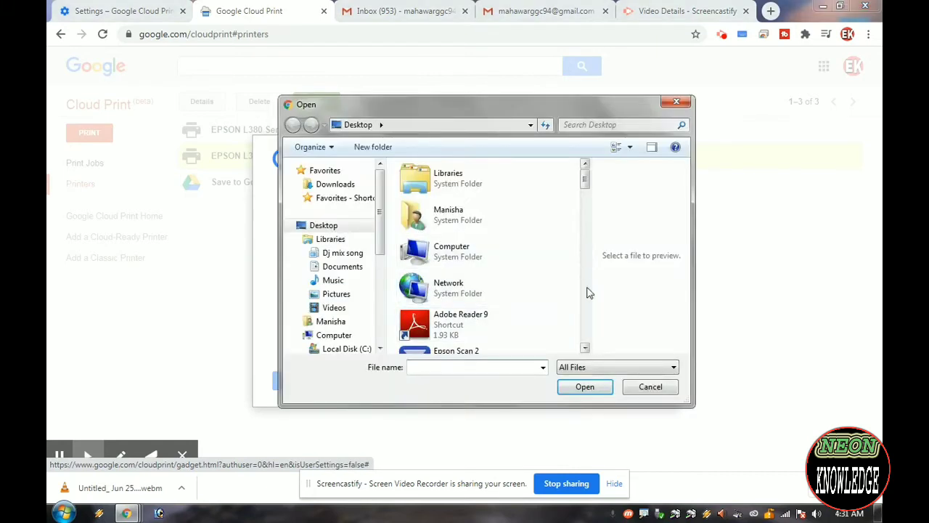
left_click(585, 348)
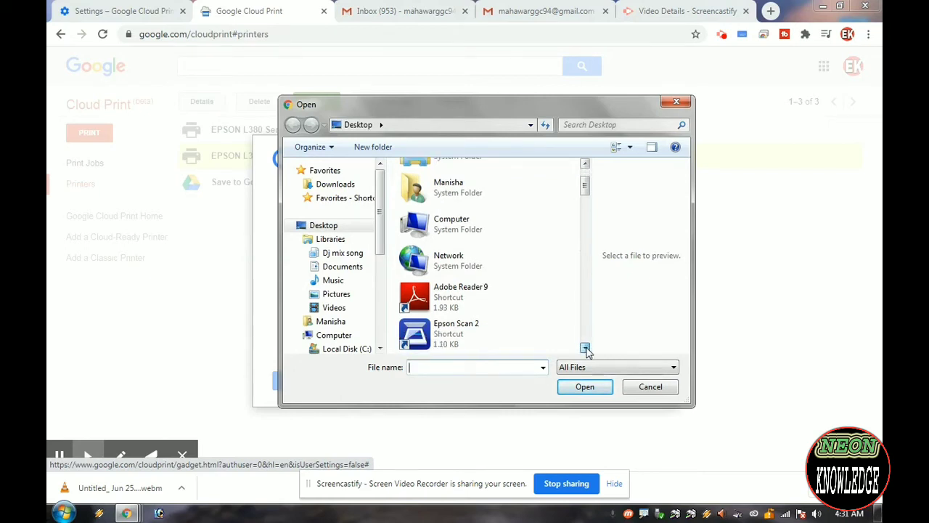
scroll(585, 348, "down", 4)
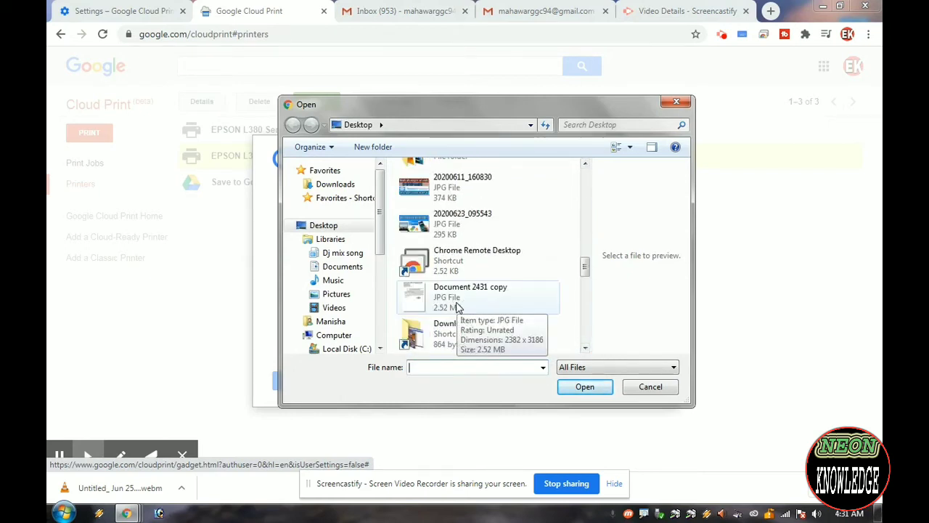
left_click(457, 308)
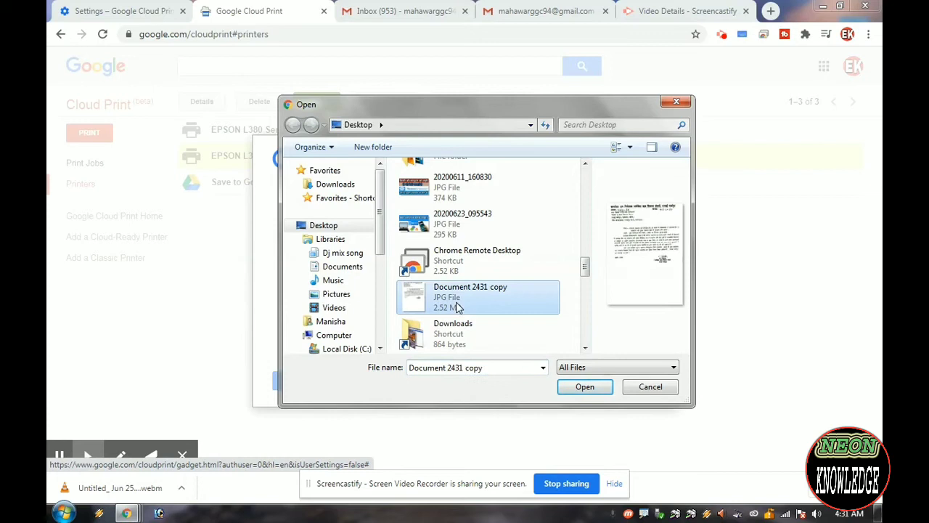
left_click(585, 387)
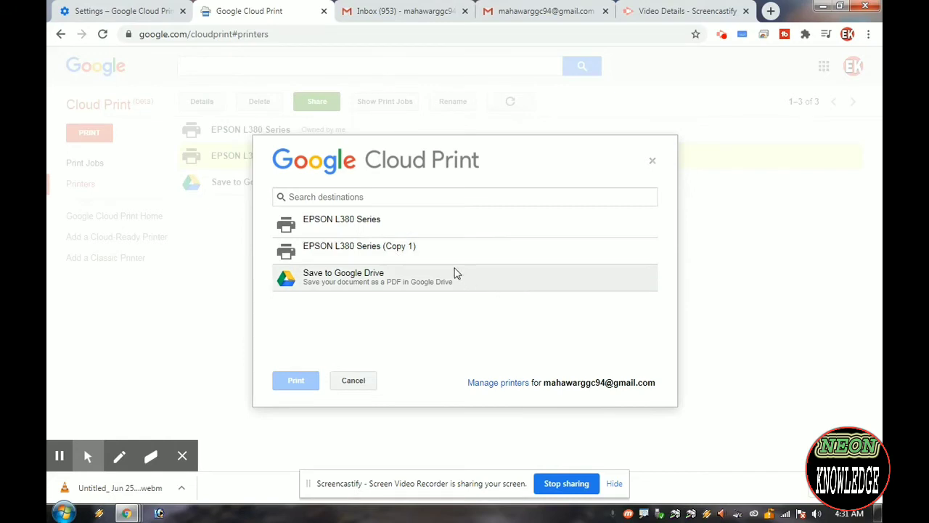
Step: Select EPSON L380 Series (Copy 1) as the print destination with 1 copy, and view the available paper sizes
left_click(399, 252)
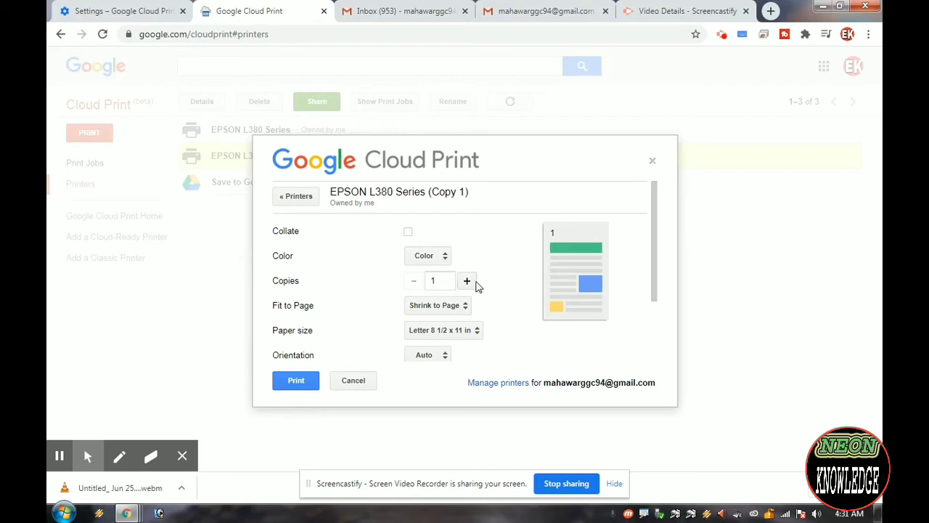
left_click(469, 281)
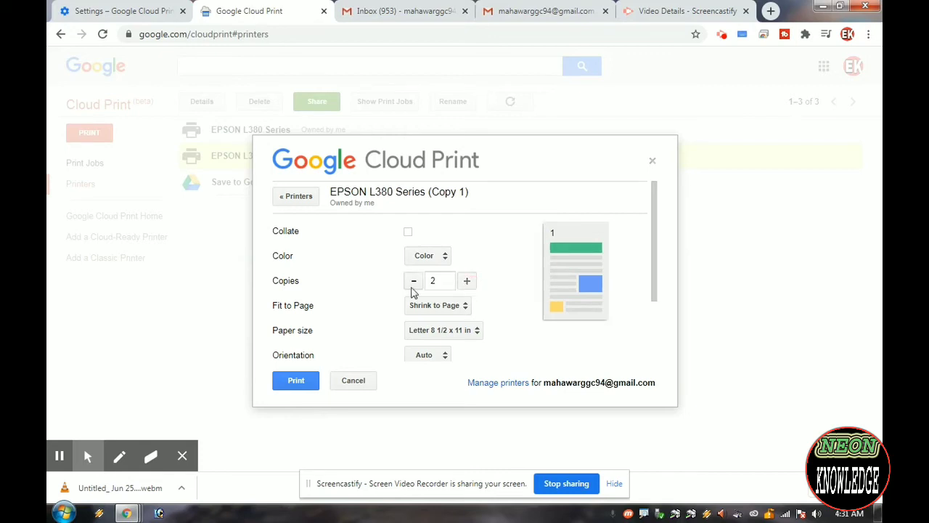
left_click(413, 281)
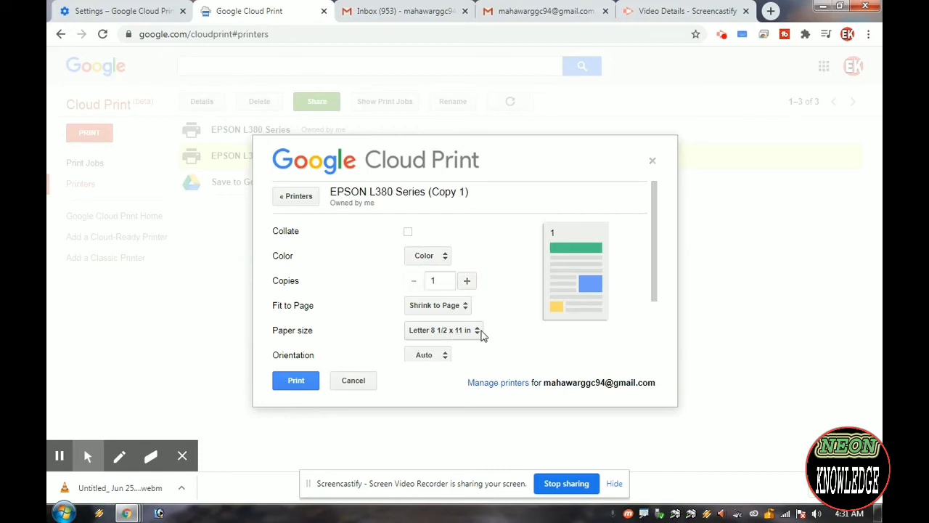
left_click(479, 332)
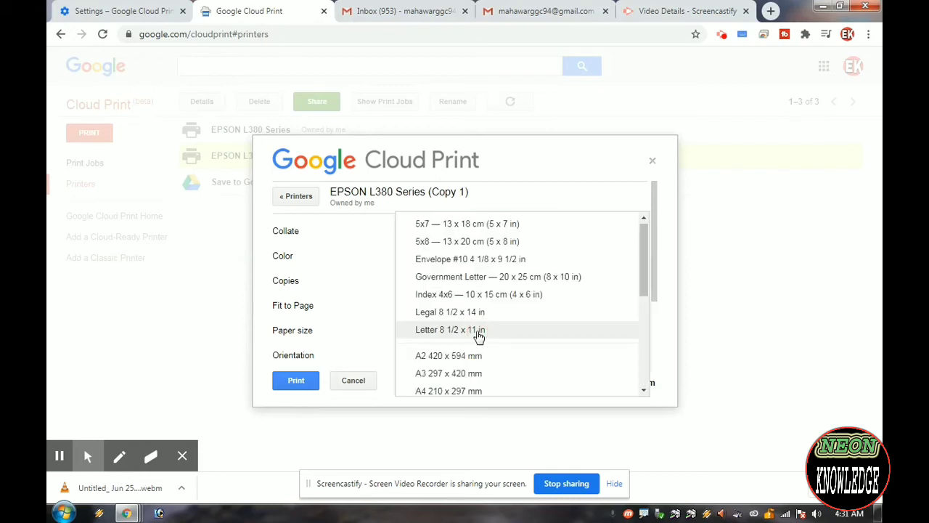
left_click(540, 192)
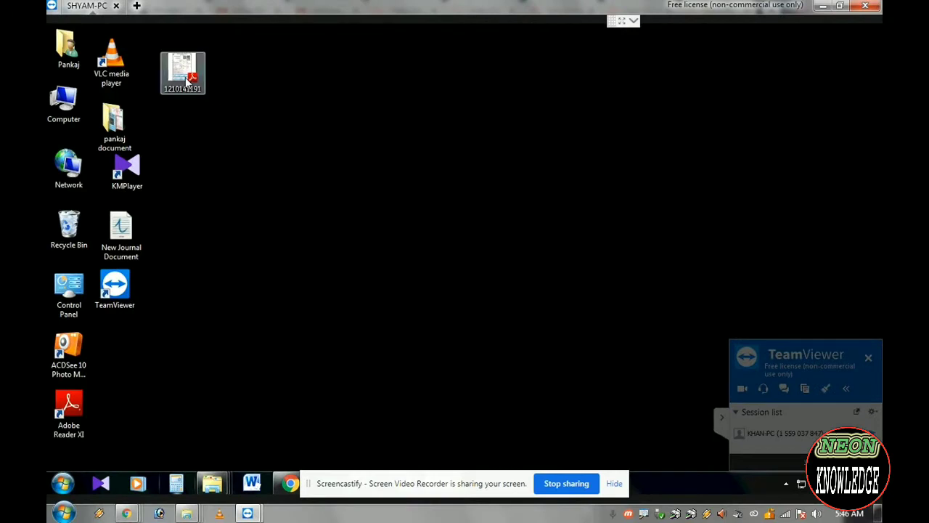
Step: Open the PDF on the remote computer's desktop and check which printers its print dialog offers
double_click(187, 81)
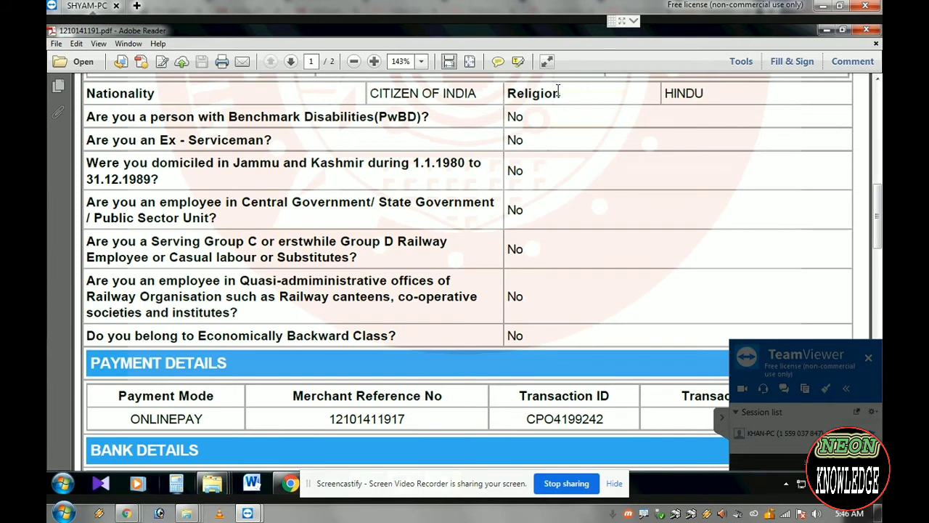
key("ctrl+p")
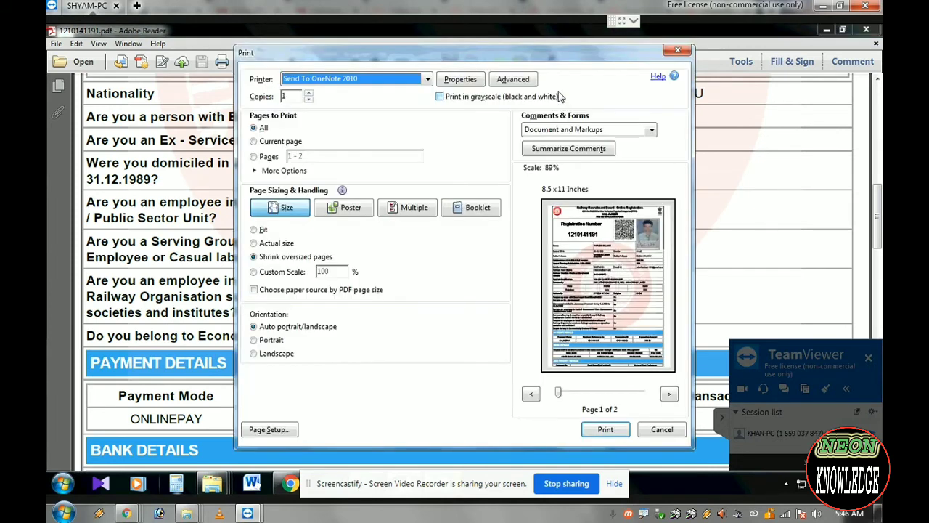
left_click(427, 79)
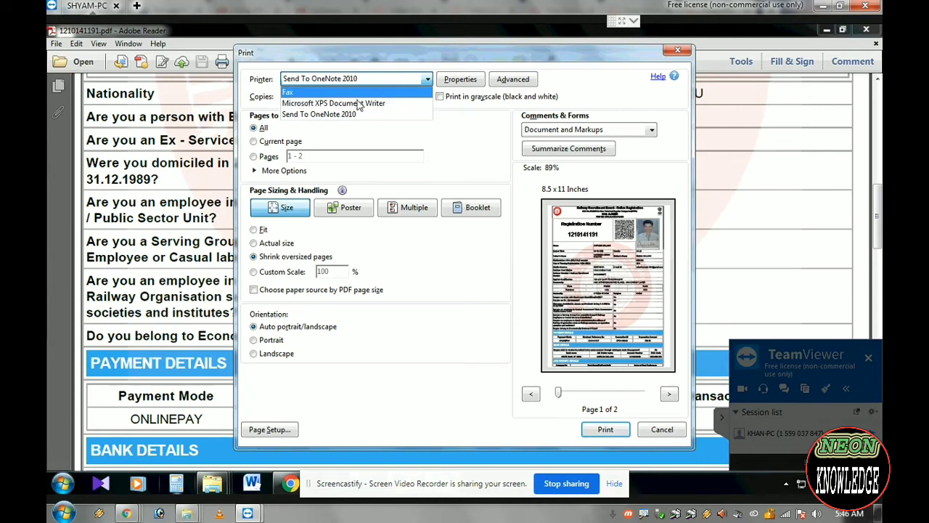
left_click(687, 54)
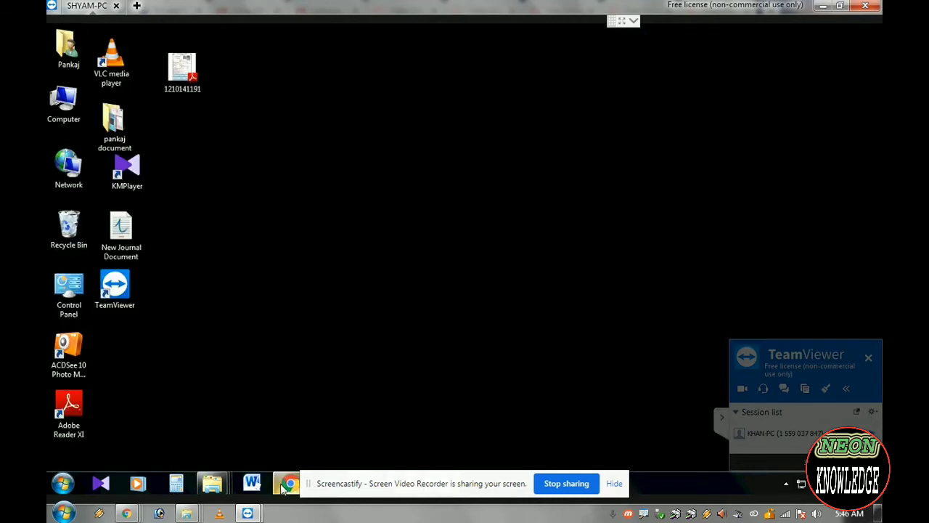
Step: Open the Google Cloud Print Windows Driver download page from Cloud Print's other ways to print on the remote computer
left_click(288, 483)
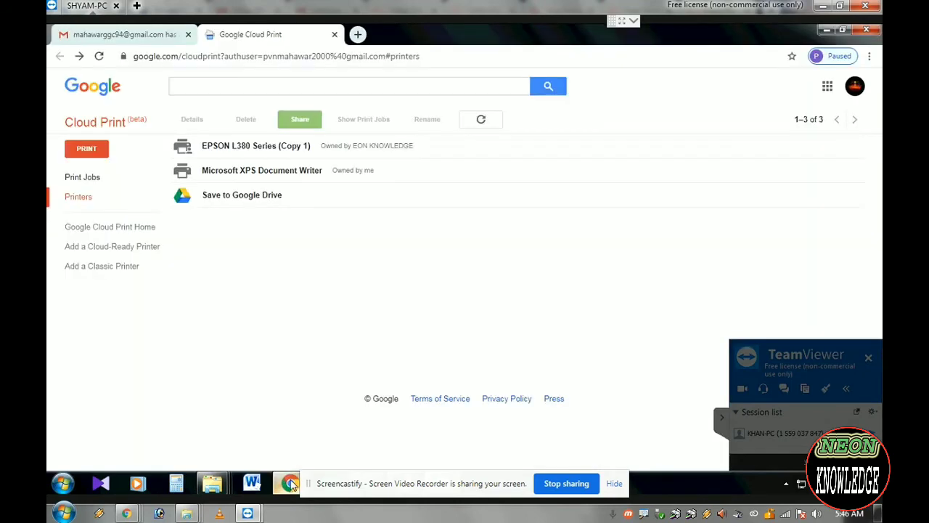
left_click(88, 149)
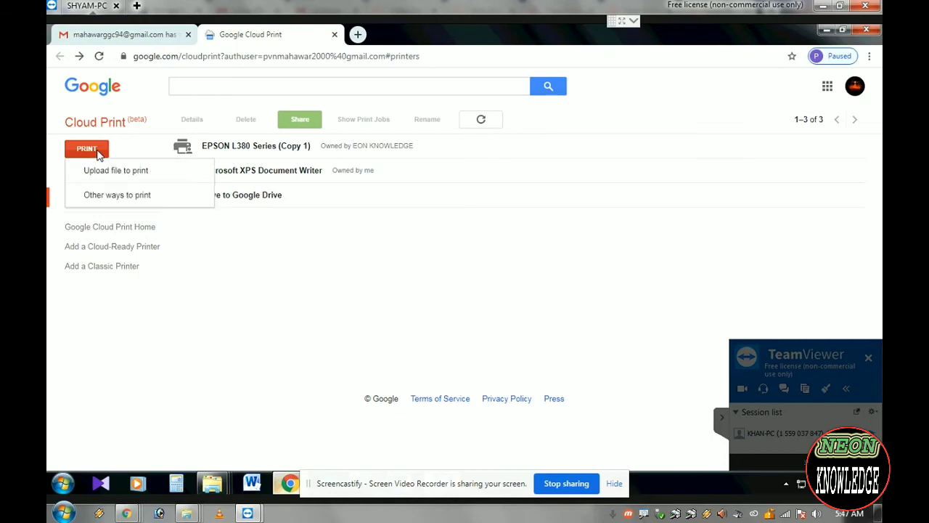
left_click(123, 196)
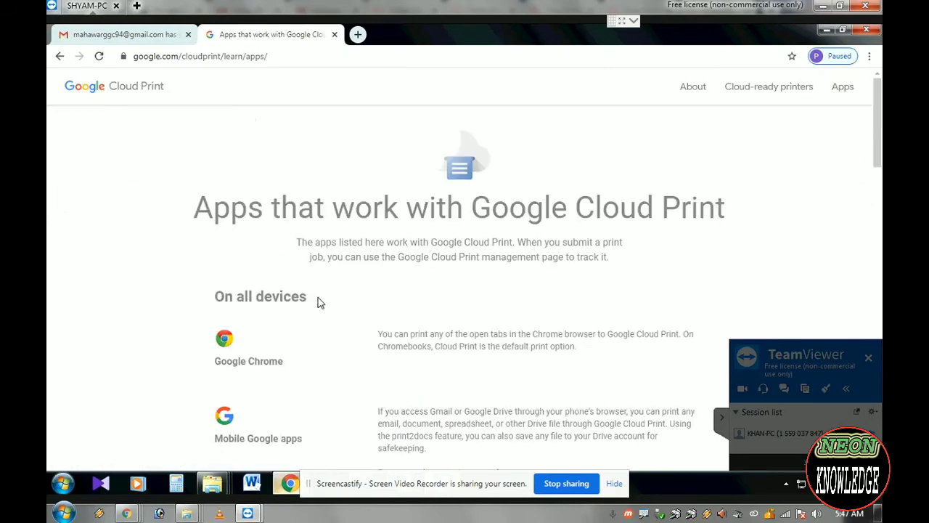
scroll(304, 315, "down", 5)
scroll(305, 315, "down", 4)
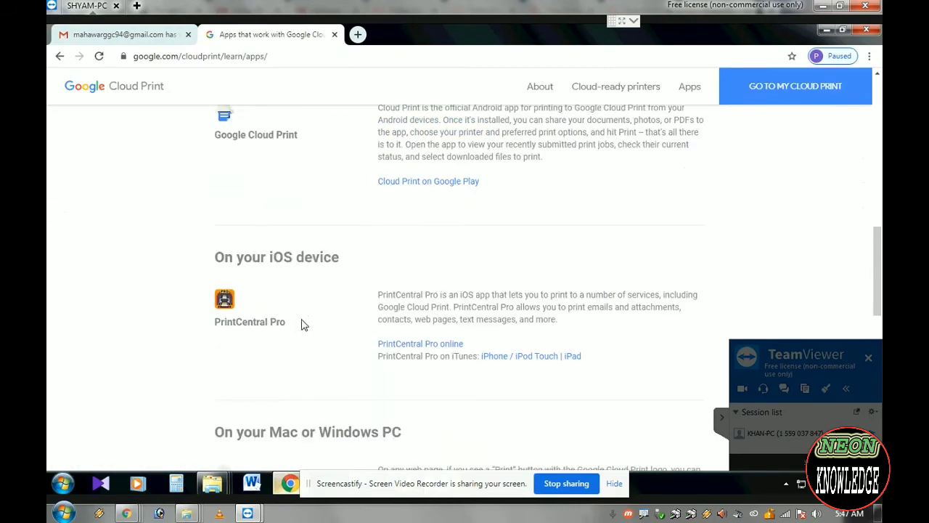
scroll(385, 332, "down", 3)
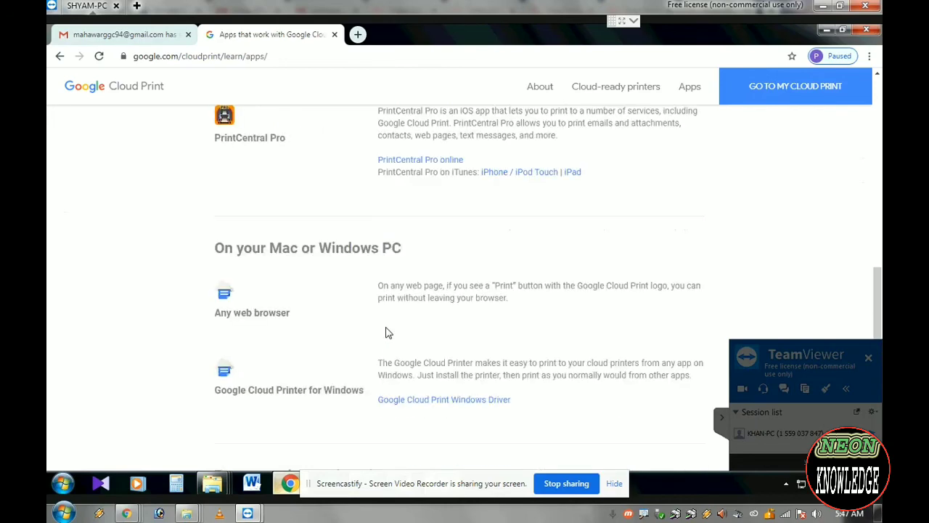
scroll(388, 286, "down", 1)
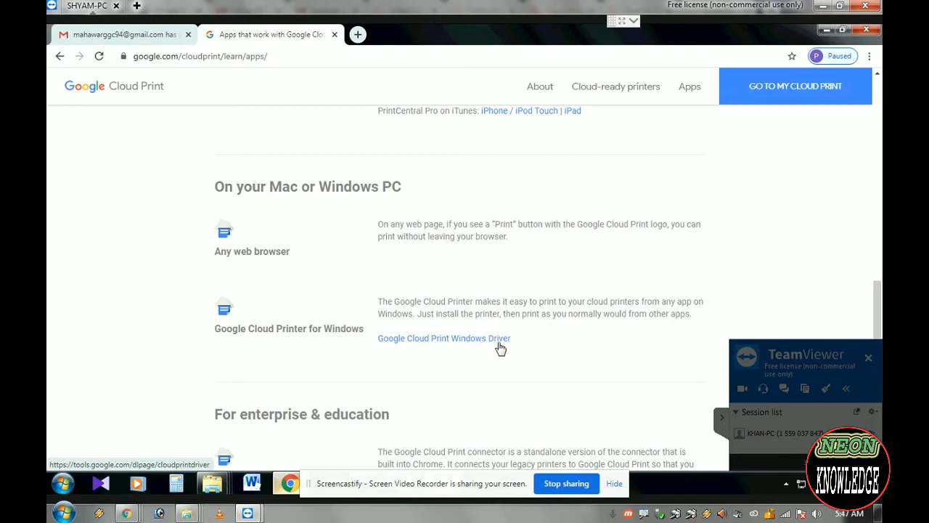
left_click(499, 348)
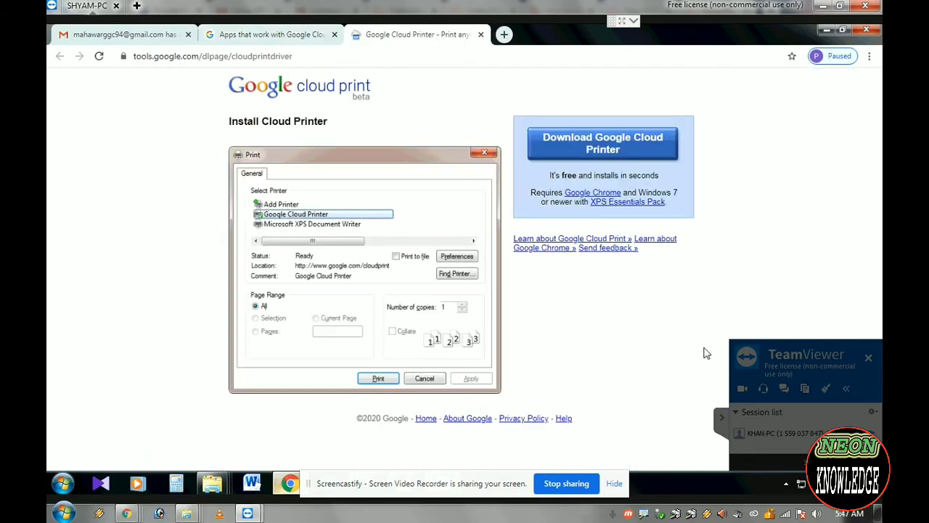
Step: Download Google Cloud Printer, accepting its terms, and install it from virtualprintersetup.exe with permission to change the computer
left_click(613, 151)
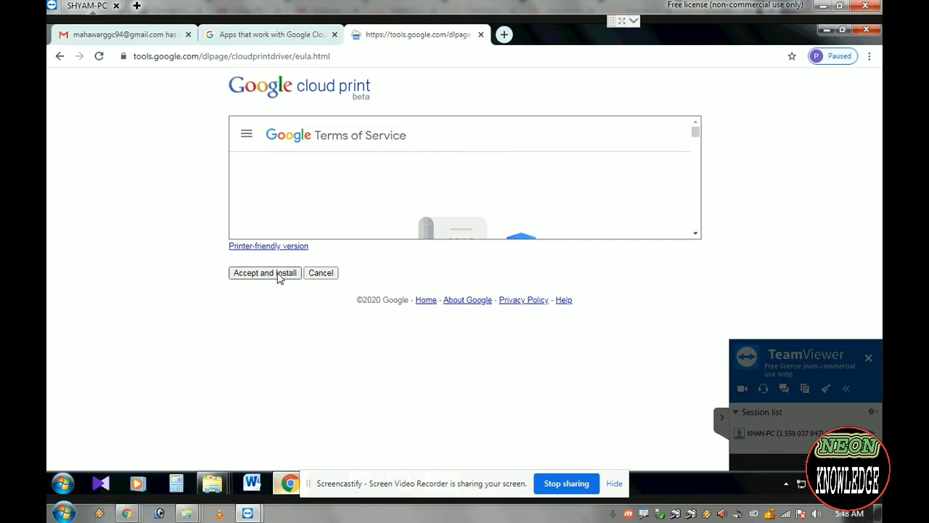
left_click(280, 274)
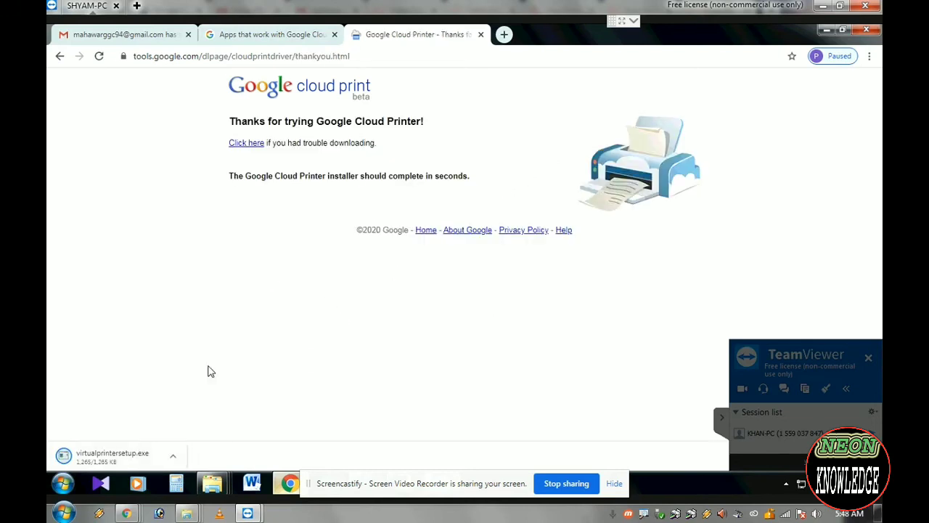
left_click(158, 461)
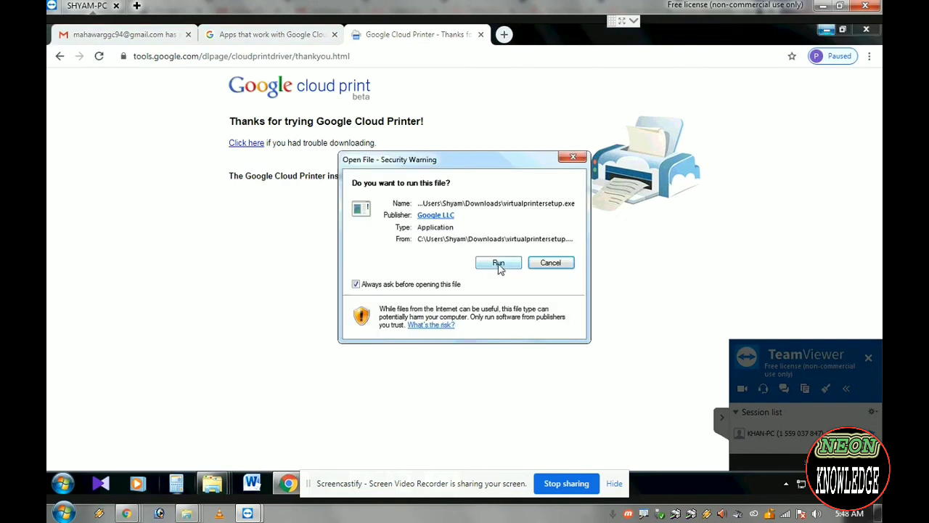
left_click(498, 264)
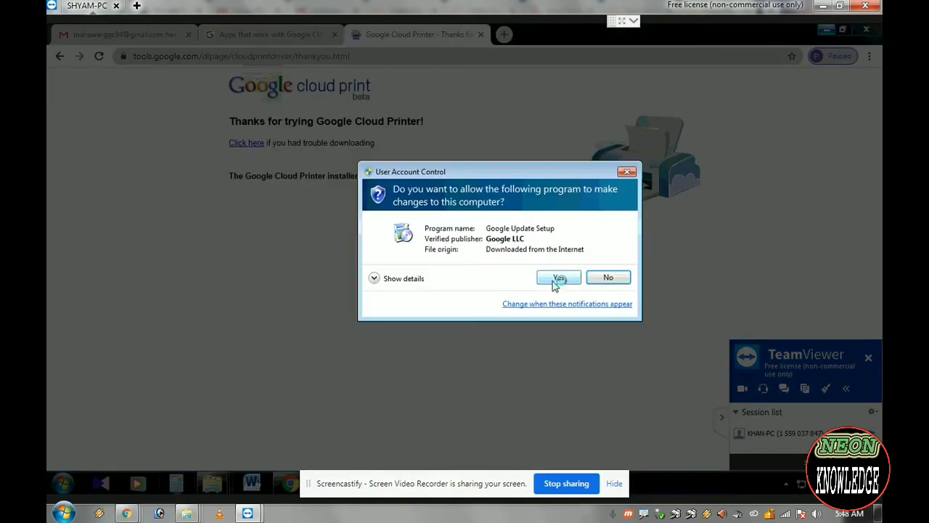
left_click(558, 278)
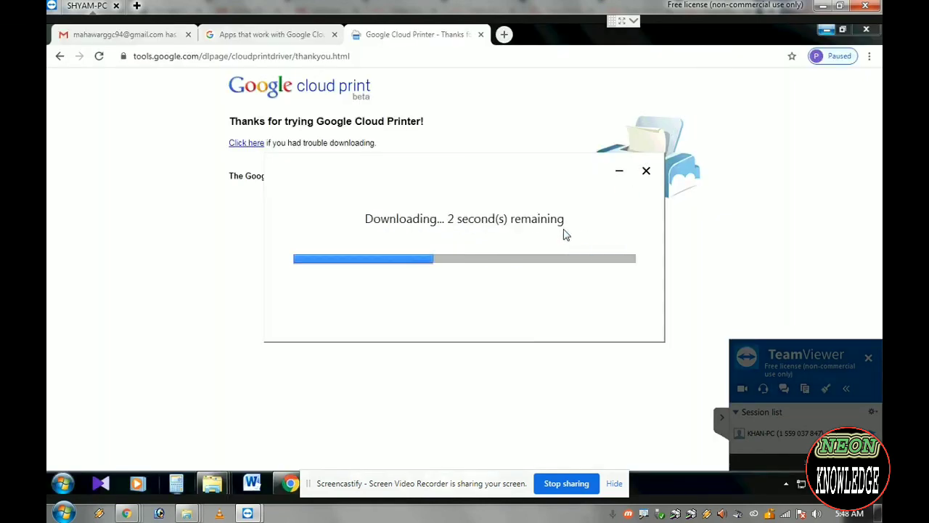
left_click(509, 255)
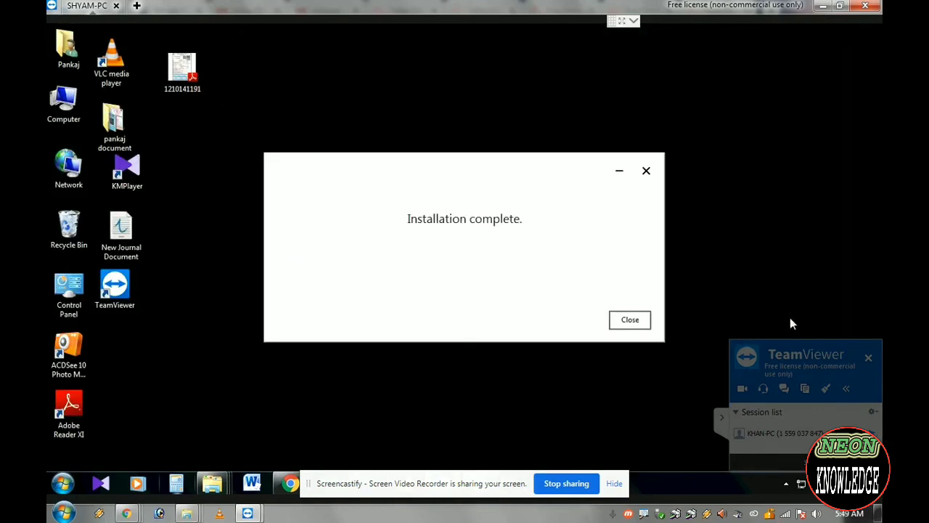
left_click(630, 320)
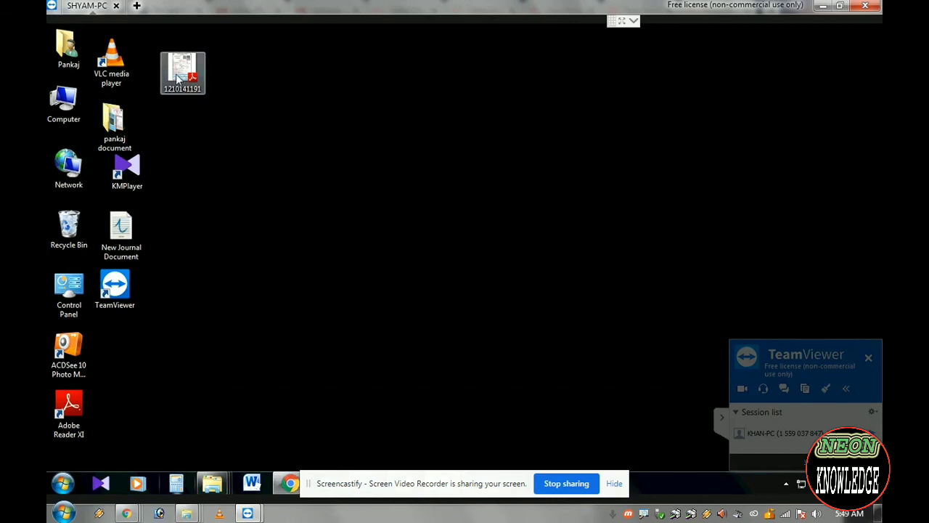
Step: Open the PDF from the remote desktop for printing and choose Google Cloud Printer as its printer
double_click(180, 78)
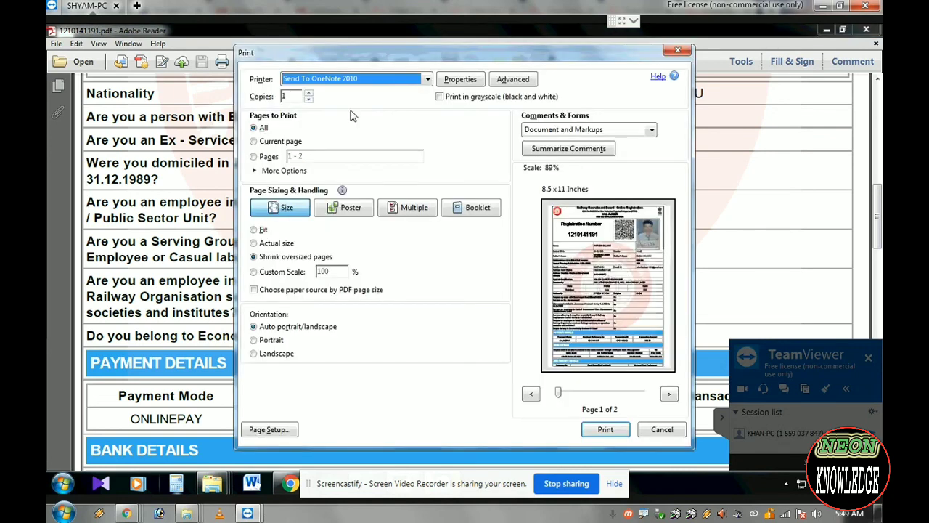
left_click(342, 79)
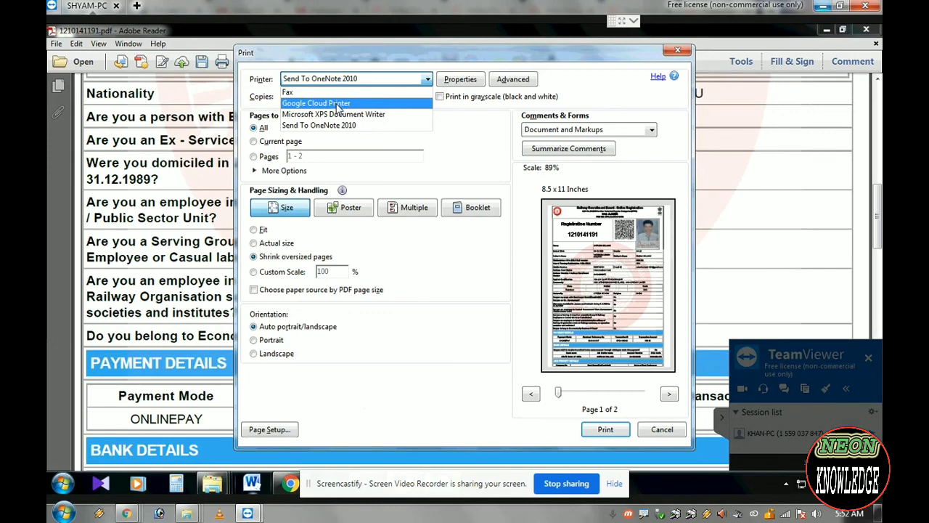
left_click(340, 105)
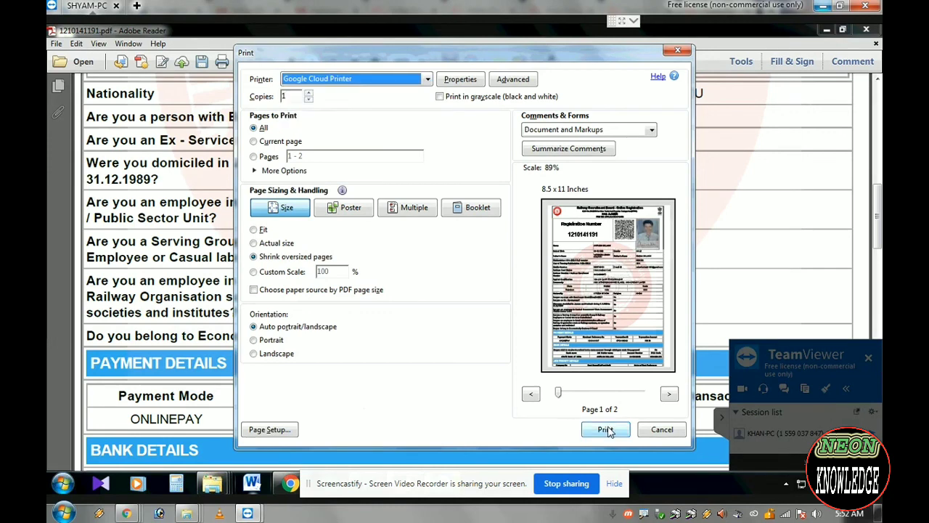